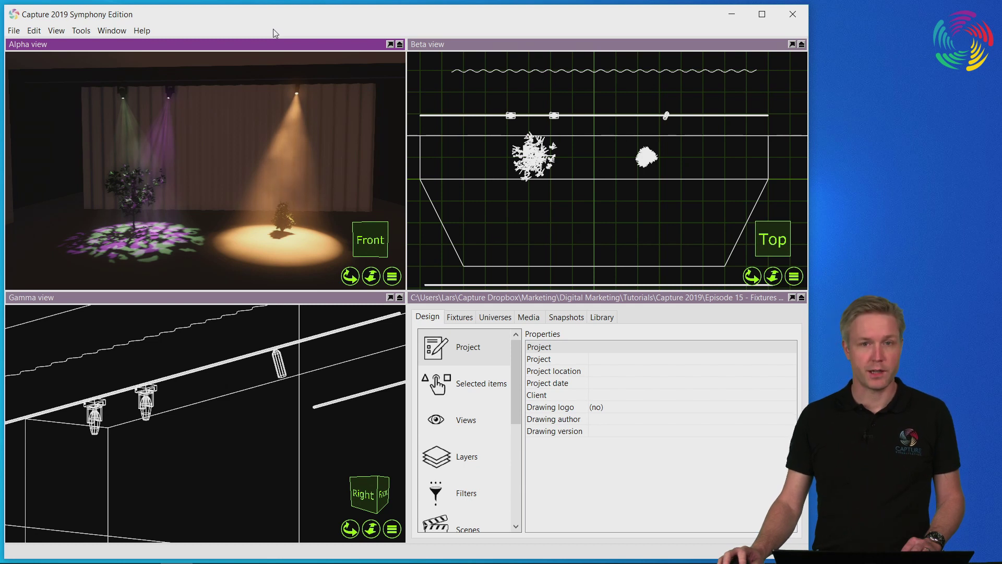
Add a new custom gobo entry named Capture
drag(517, 393, 509, 458)
click(481, 424)
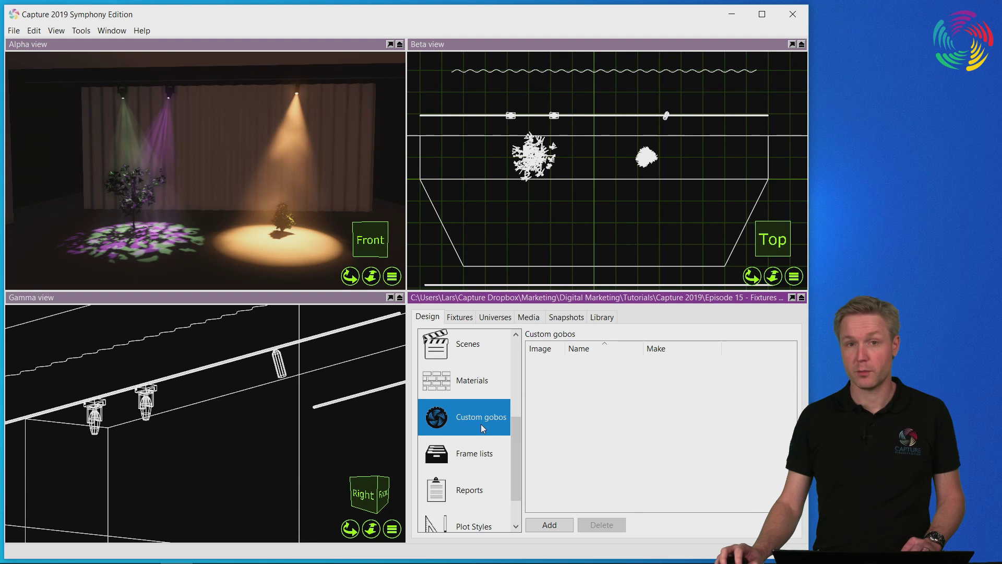
click(548, 524)
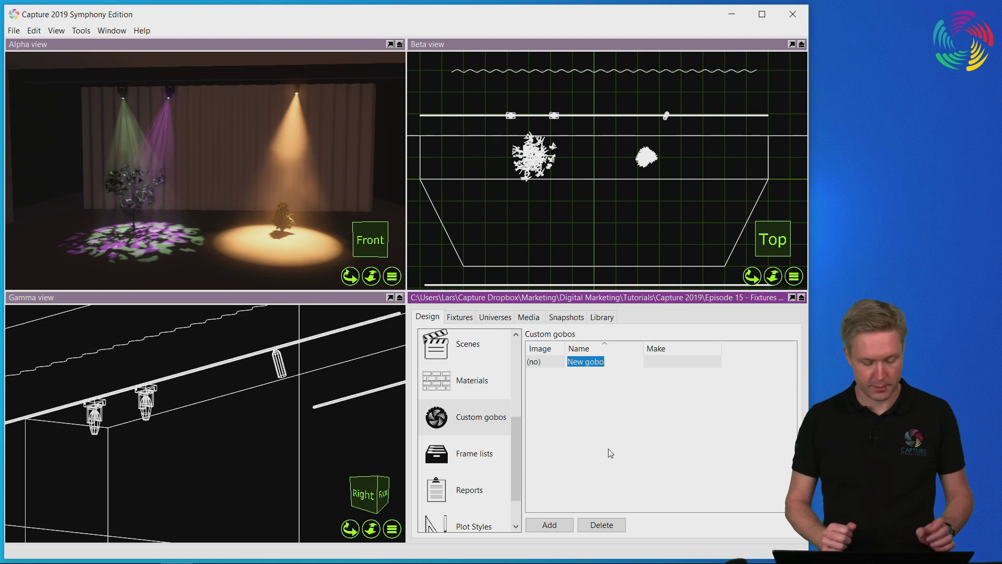
text(Capture)
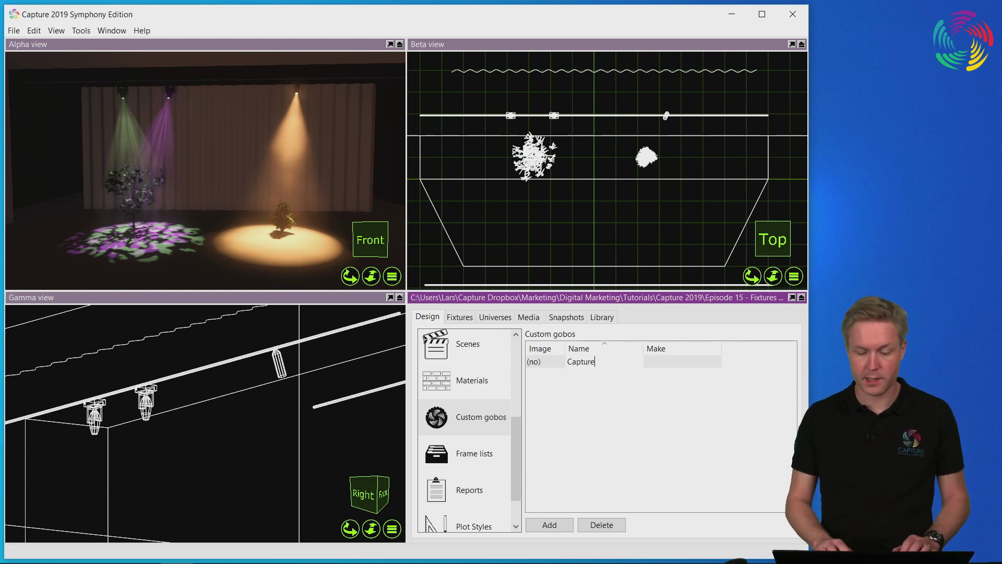
key(Return)
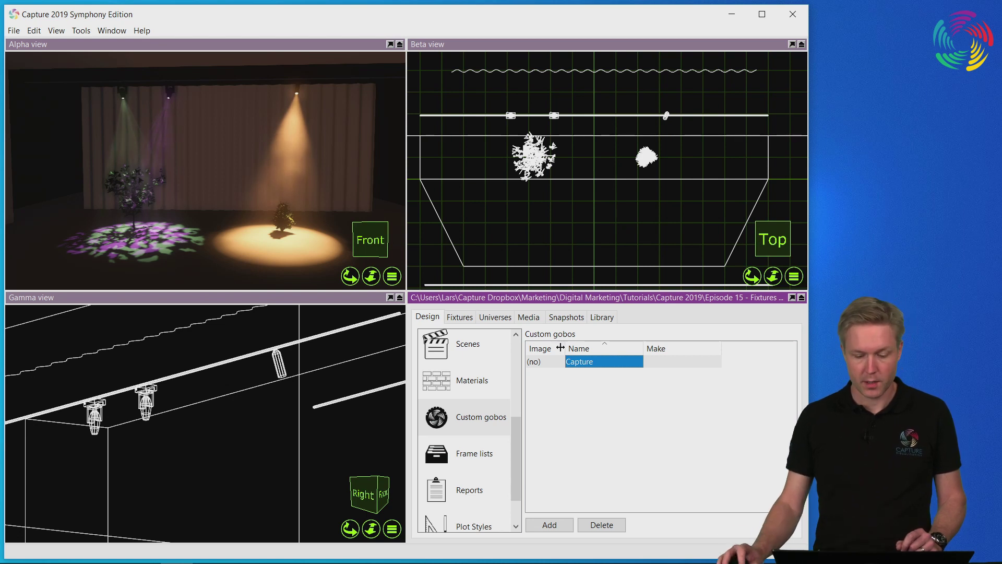
Assign the Capture Logo.png image to the Capture gobo
double_click(551, 367)
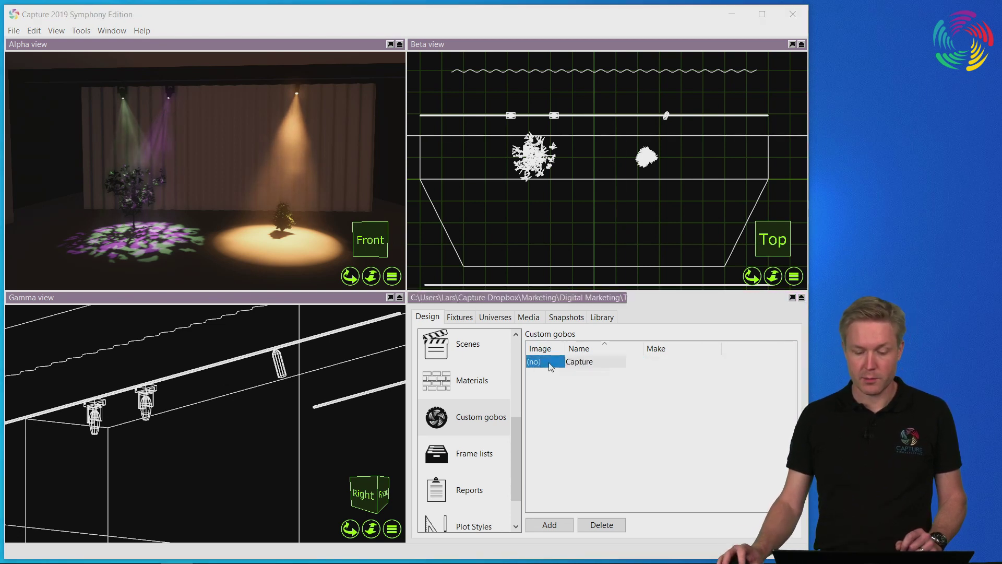
click(161, 154)
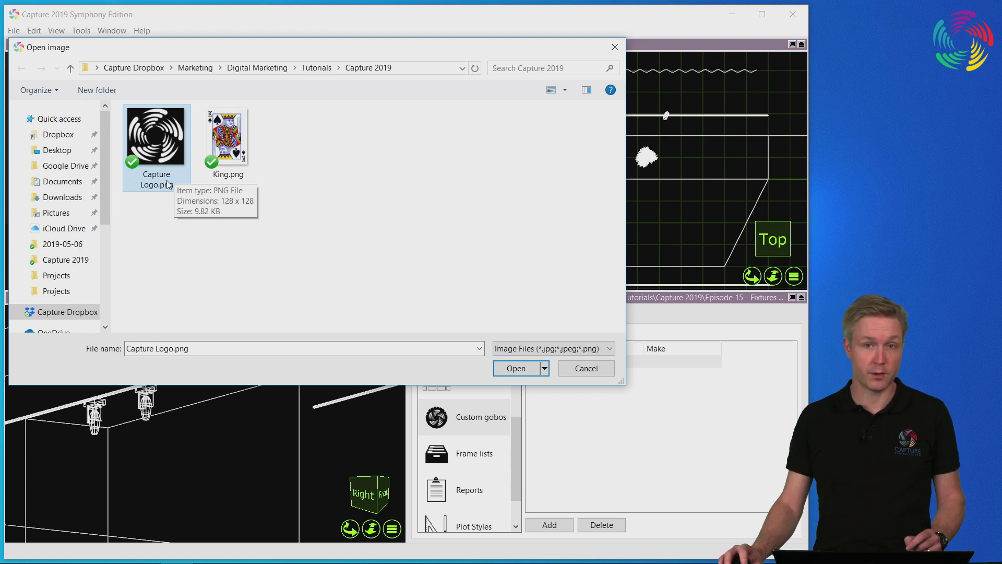
click(538, 371)
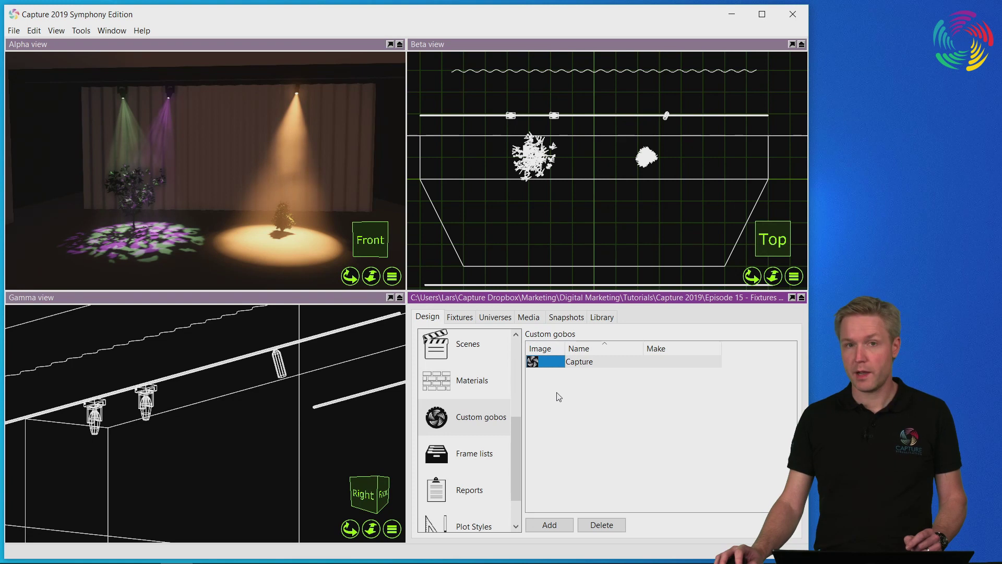
Put the Capture gobo on the right spotlight, rotated to about 91° with 54% focus
drag(539, 366, 298, 93)
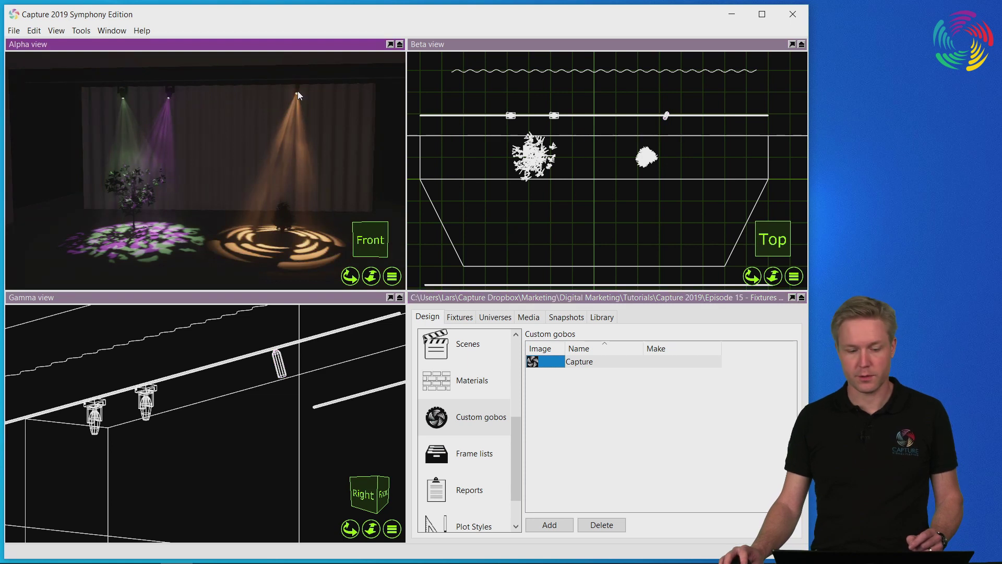
click(298, 91)
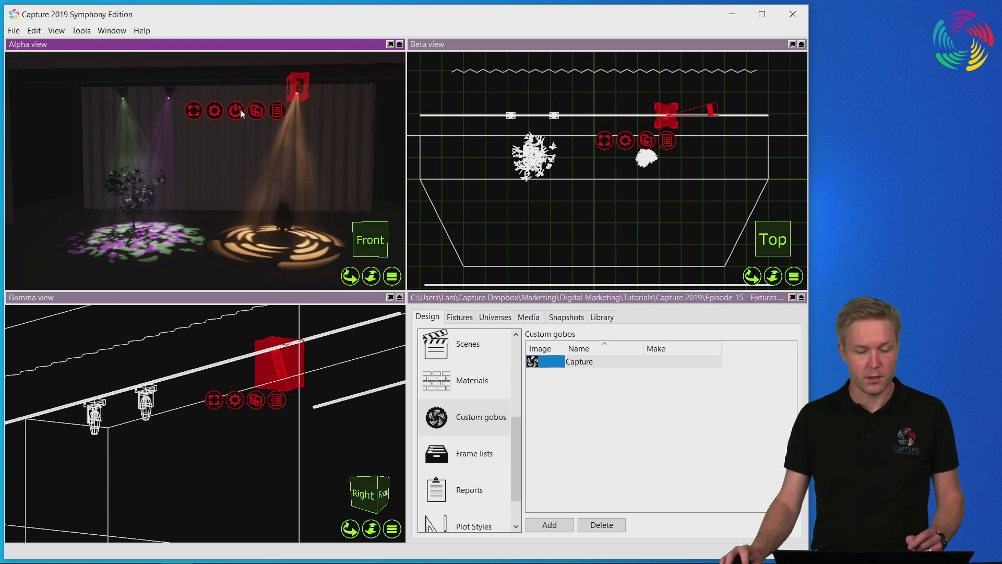
drag(155, 174, 160, 247)
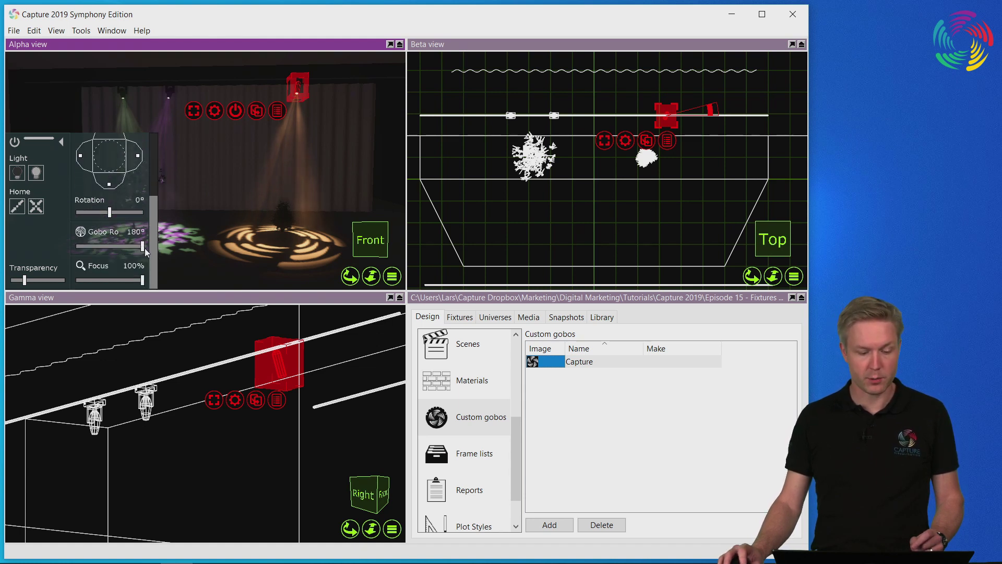
mouse_move(143, 246)
mouse_down()
mouse_move(102, 246)
mouse_move(126, 245)
mouse_up()
mouse_move(143, 281)
mouse_down()
mouse_move(98, 281)
mouse_move(145, 277)
mouse_move(126, 281)
mouse_move(135, 281)
mouse_up()
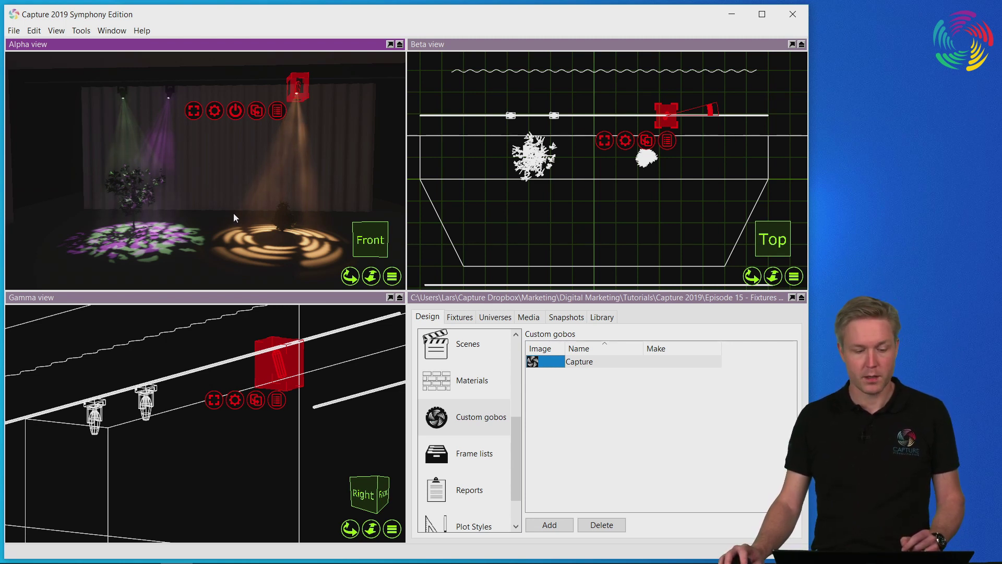
Select the purple-beam moving head
click(170, 96)
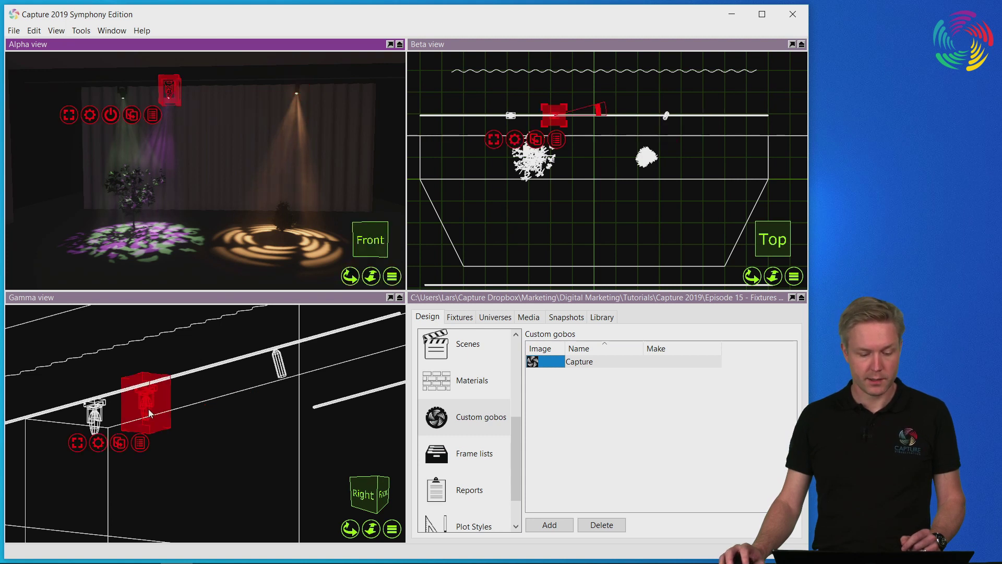
click(92, 411)
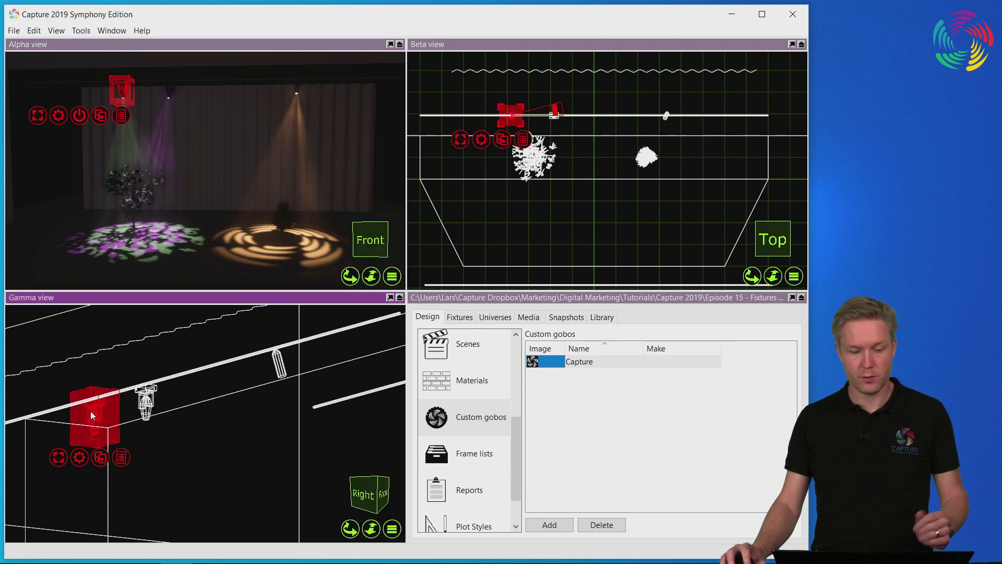
click(149, 405)
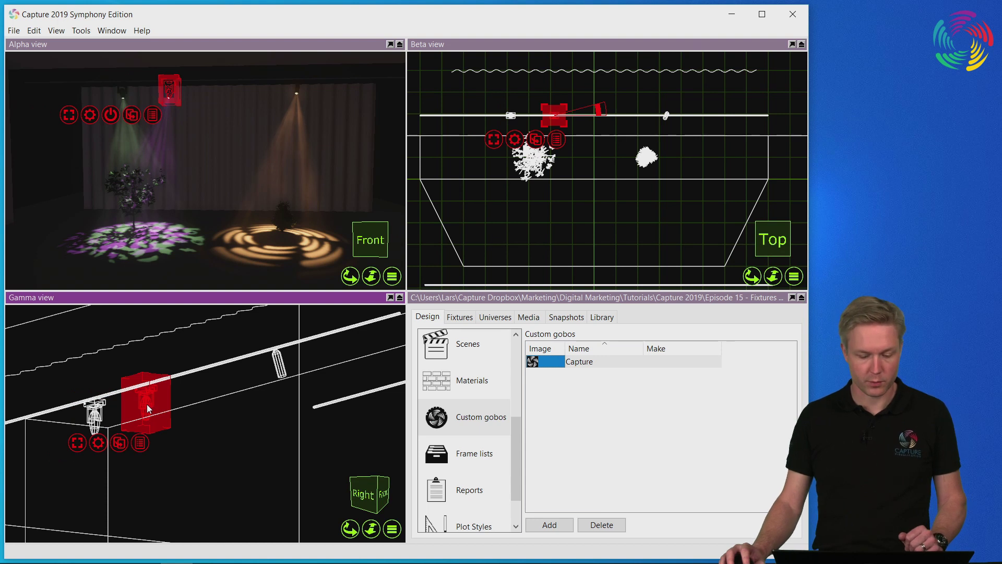
Edit the Rotating Gobo Wheel property under Selected items
drag(516, 450, 516, 366)
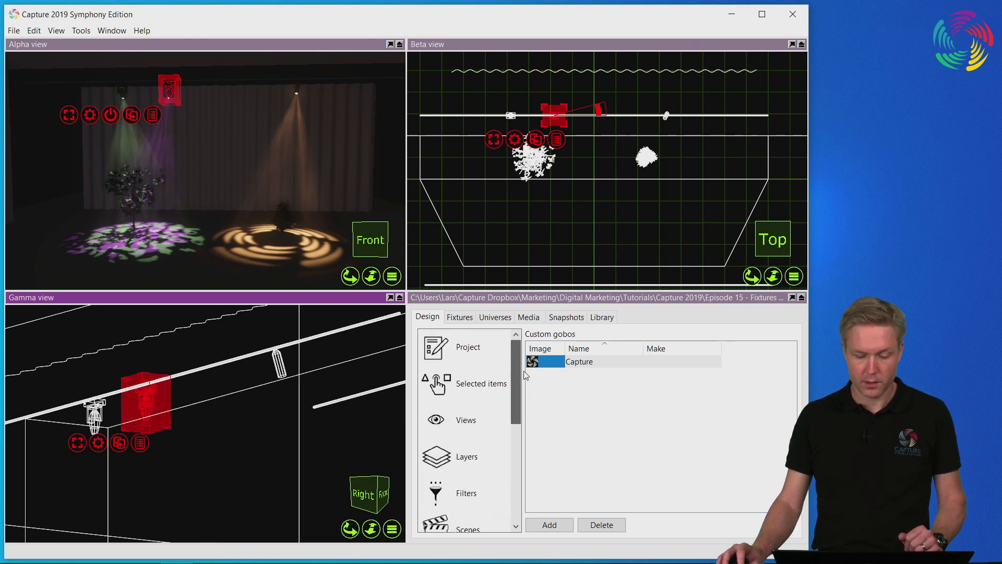
click(483, 384)
drag(782, 386, 781, 489)
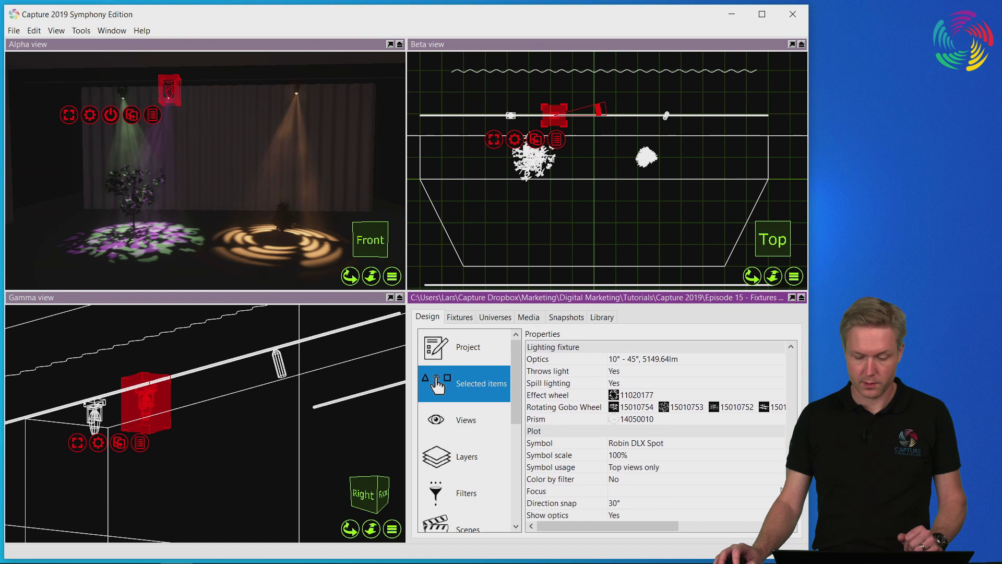
click(576, 413)
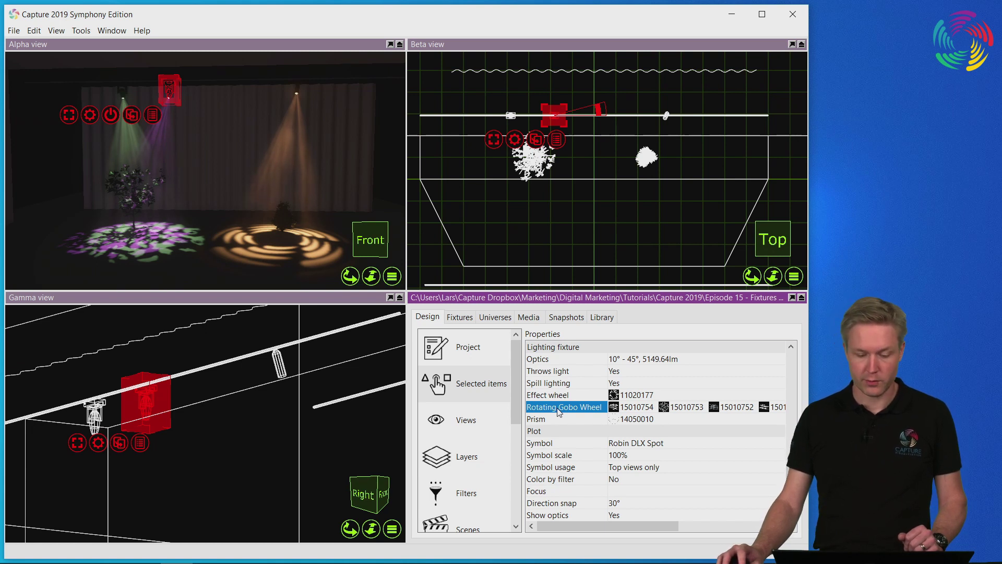
double_click(558, 412)
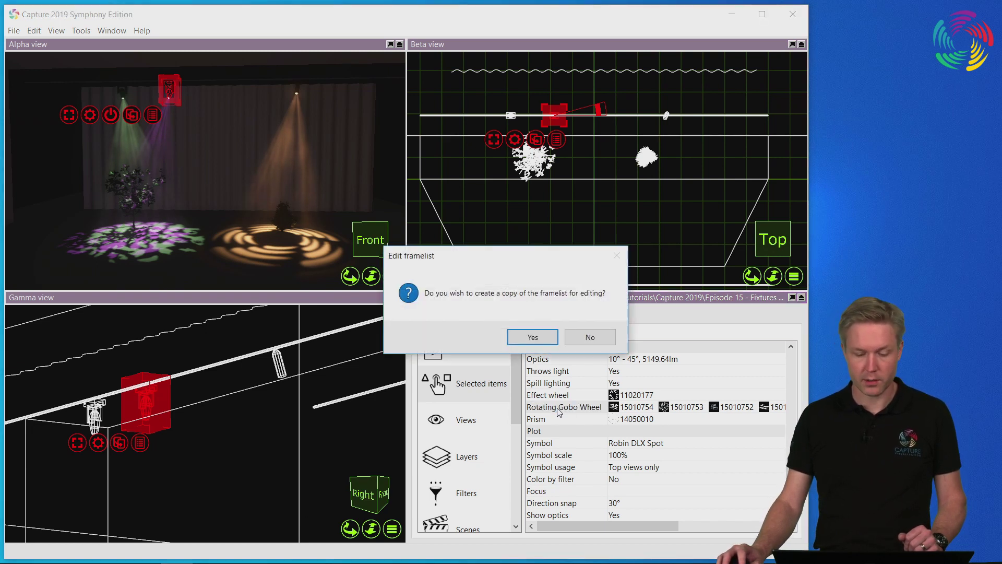
Agree to edit a copy of the framelist and enlarge the Framelist window
click(533, 338)
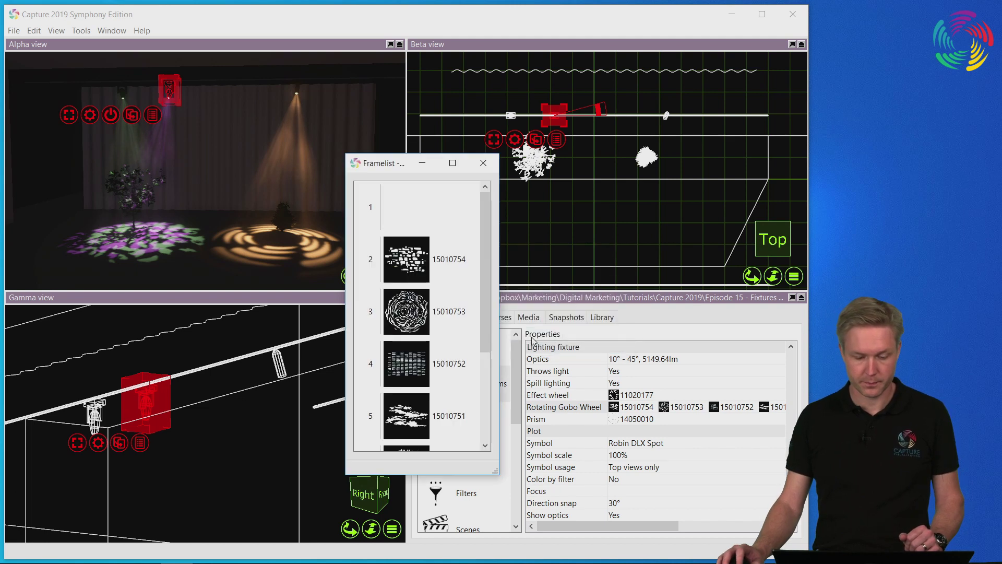
drag(495, 472, 501, 557)
drag(404, 163, 375, 89)
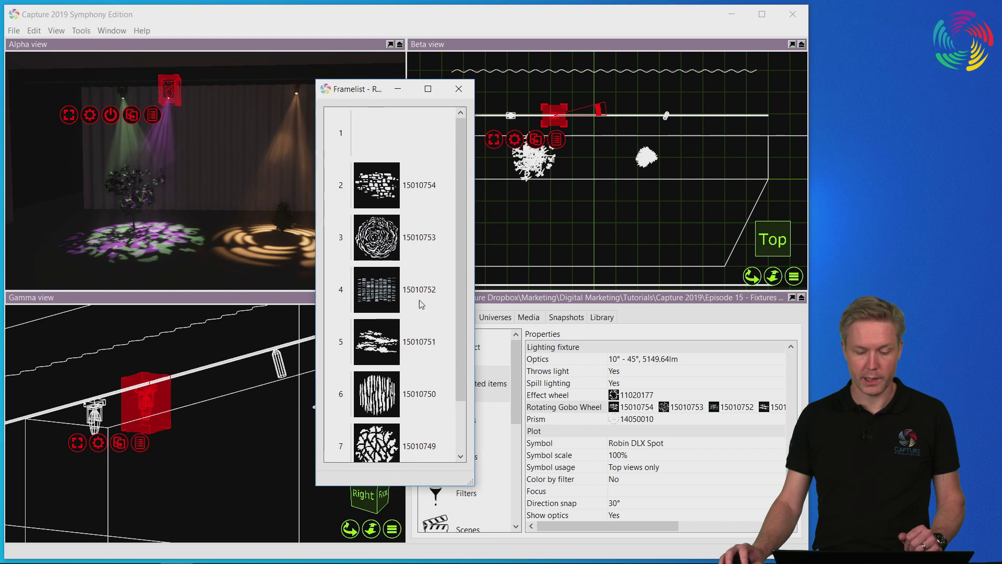
drag(459, 334, 465, 385)
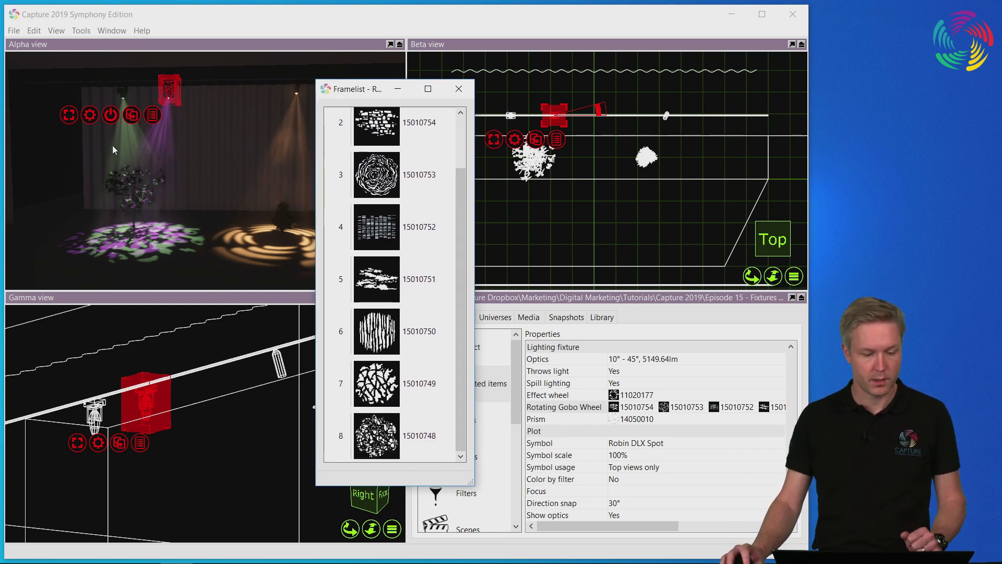
Select frame 7 (15010749) and show the Custom gobos list beside the framelist
click(110, 116)
drag(154, 264, 155, 174)
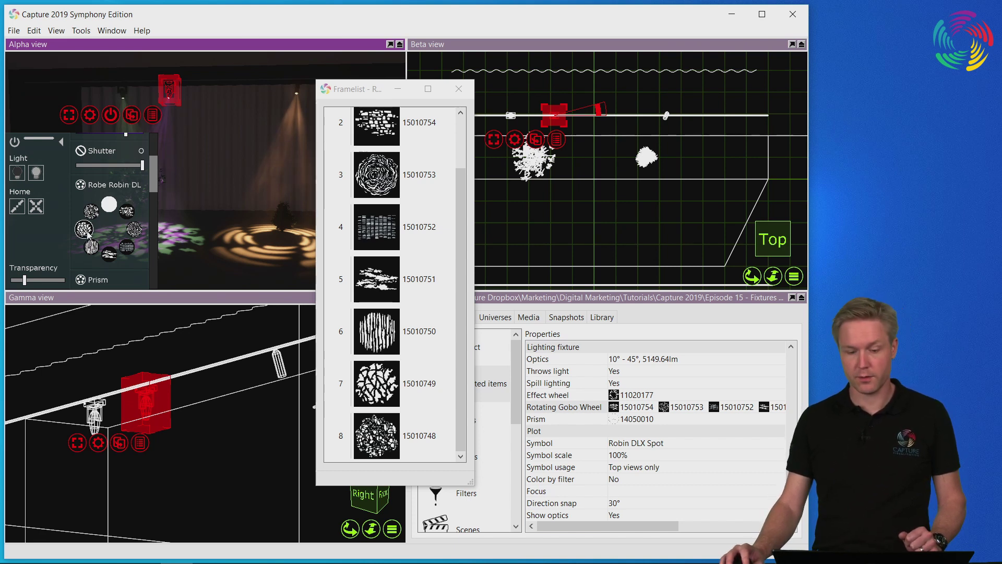
click(423, 383)
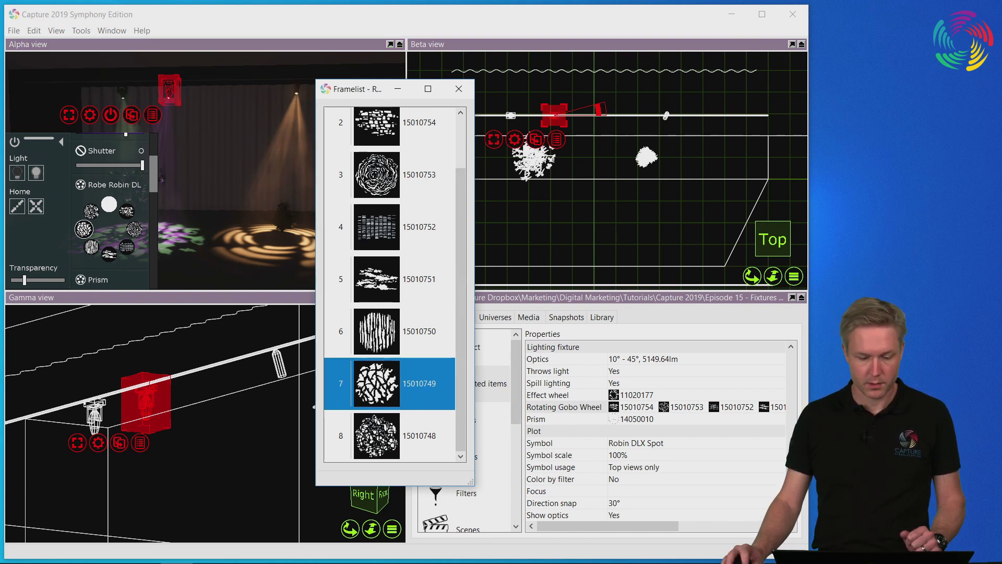
drag(372, 97, 309, 115)
drag(516, 410, 516, 478)
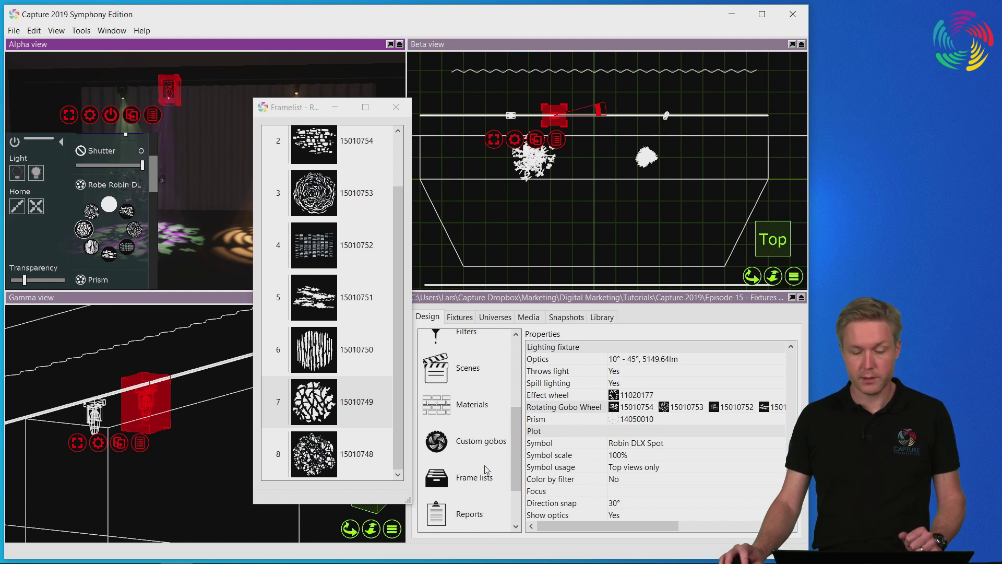
click(470, 443)
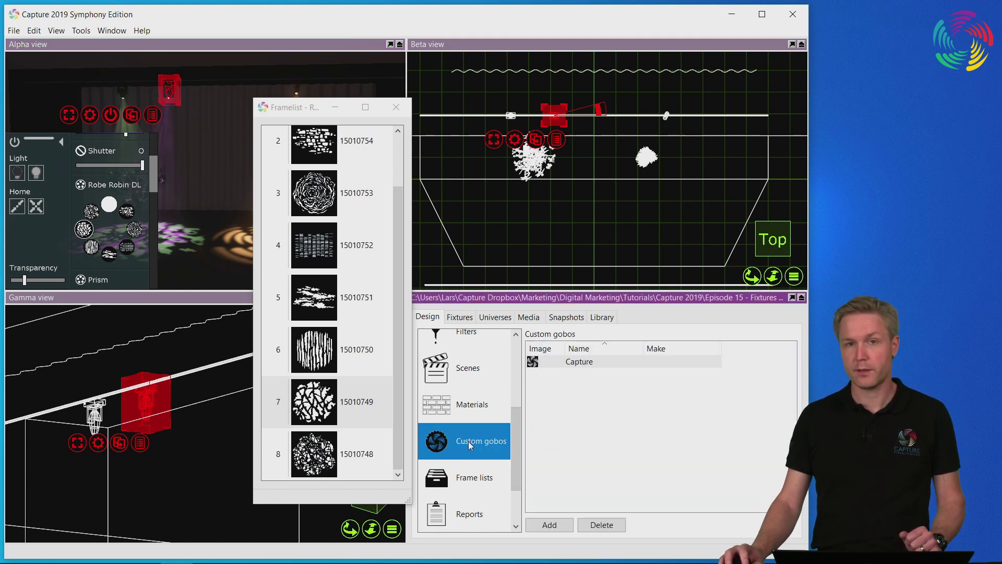
Place the Capture logo into gobo slot 7, close the framelist, and deselect the moving head
drag(551, 360, 350, 402)
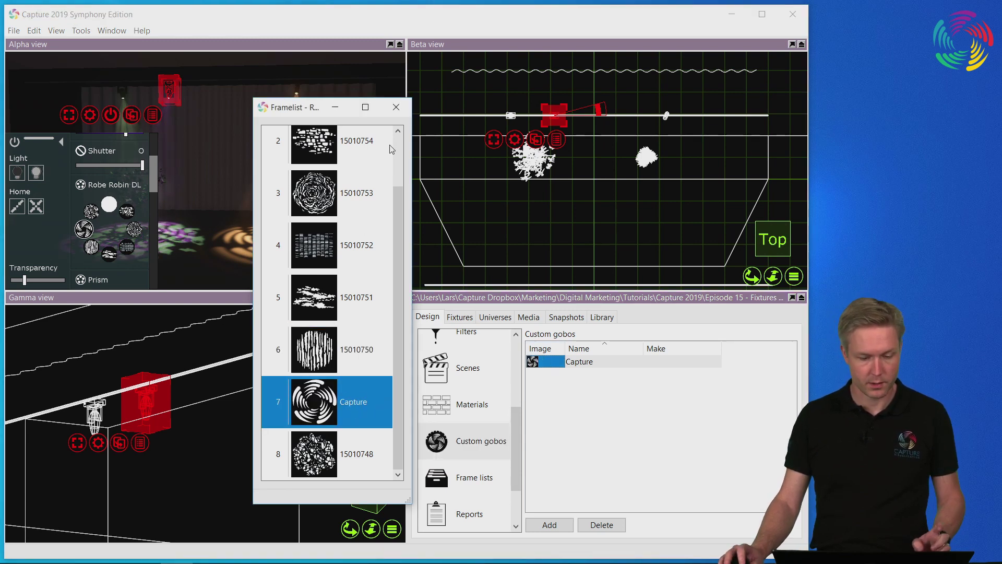
click(397, 107)
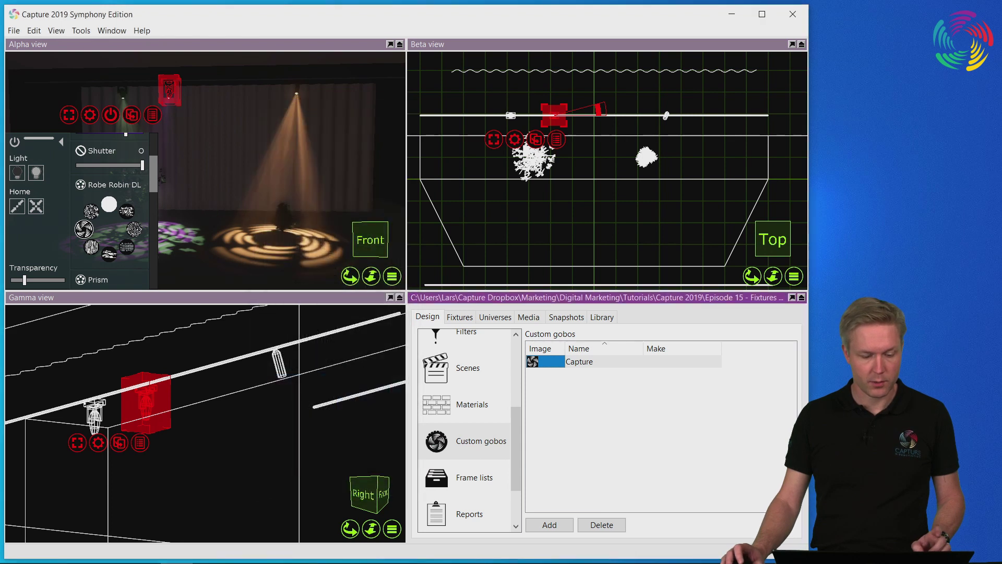
scroll(206, 206, down, 5)
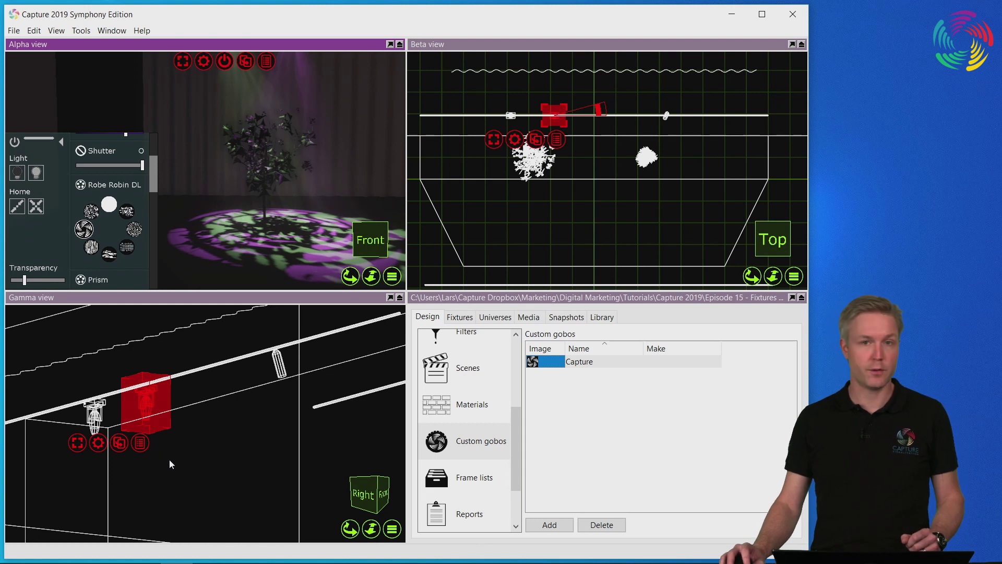
click(199, 490)
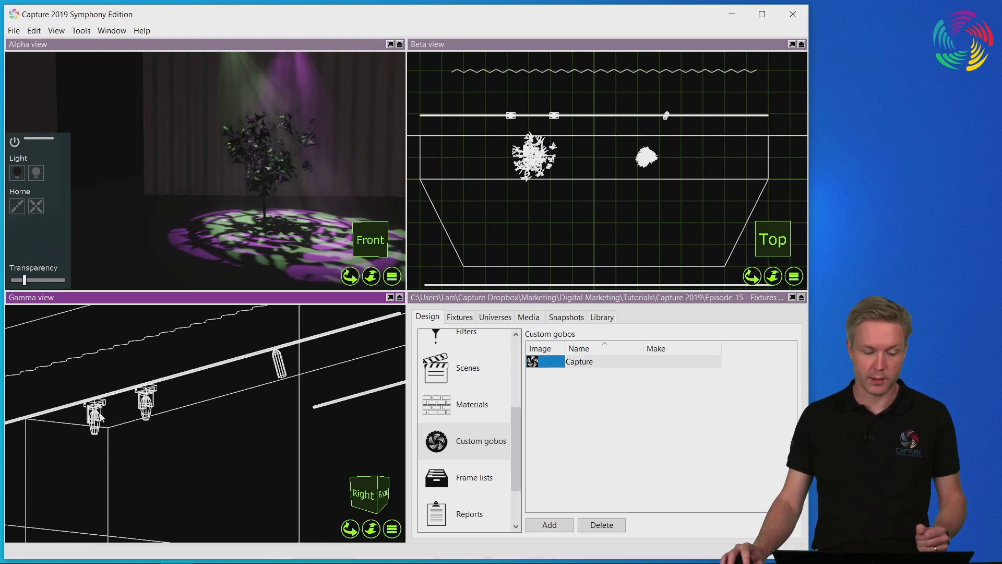
Apply the Robe Robin DLS Profile frame list to the left moving head and view from Front
drag(514, 475, 515, 501)
click(484, 409)
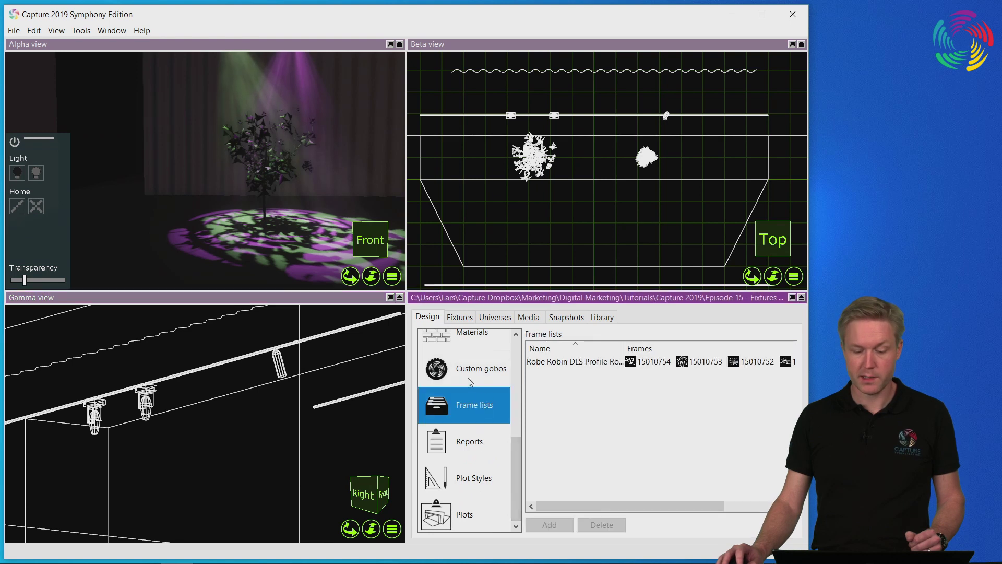
click(581, 364)
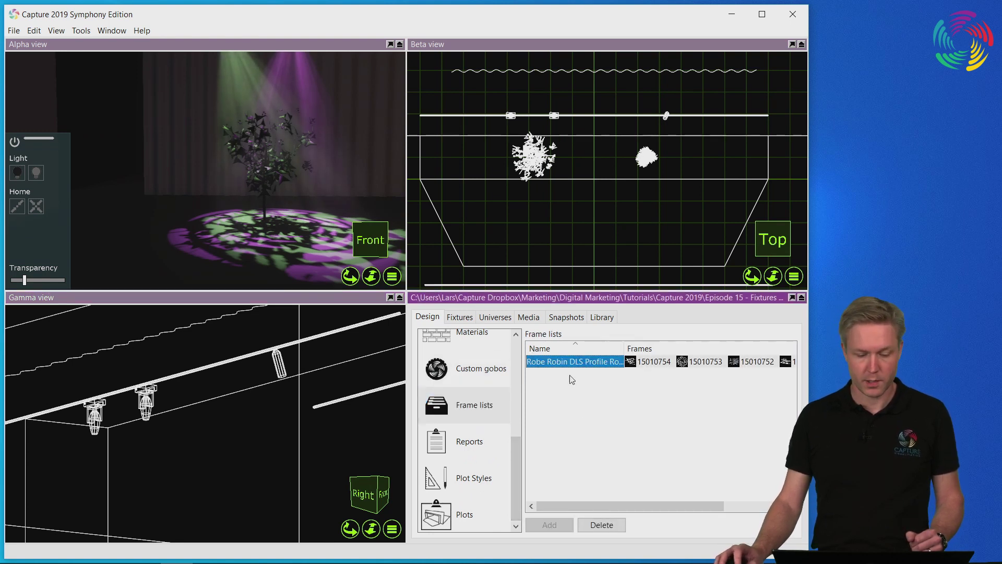
click(96, 421)
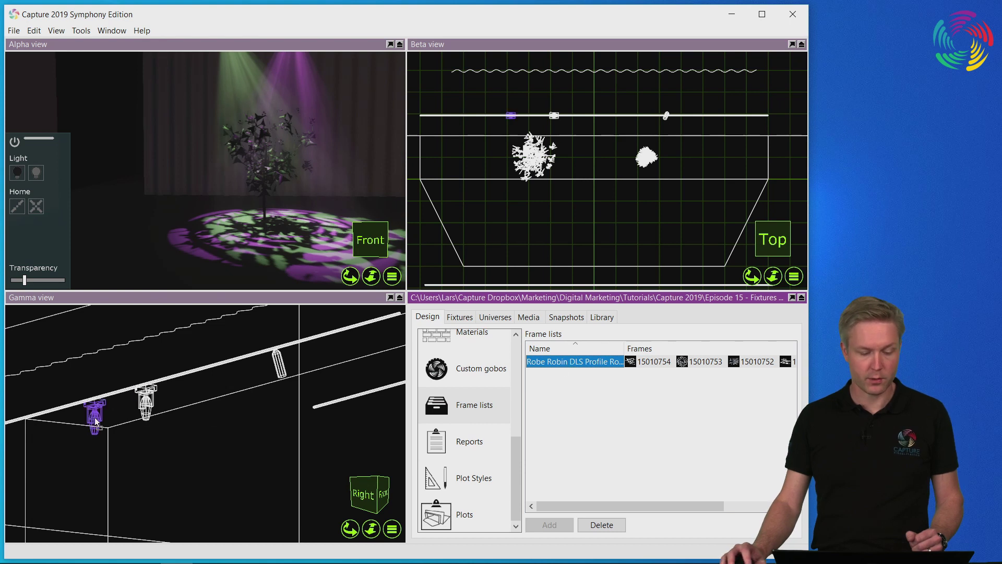
click(96, 423)
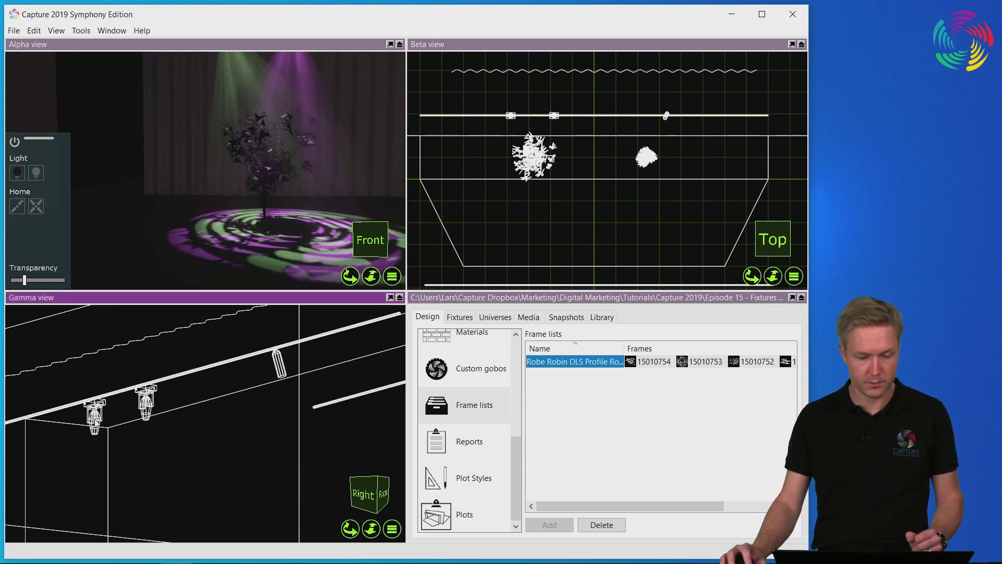
scroll(292, 200, down, 3)
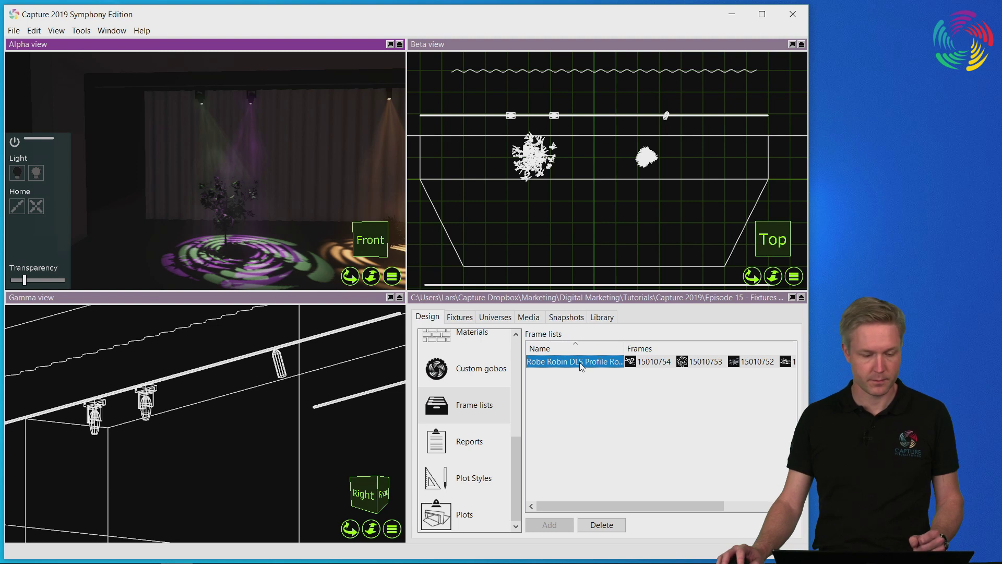
click(352, 237)
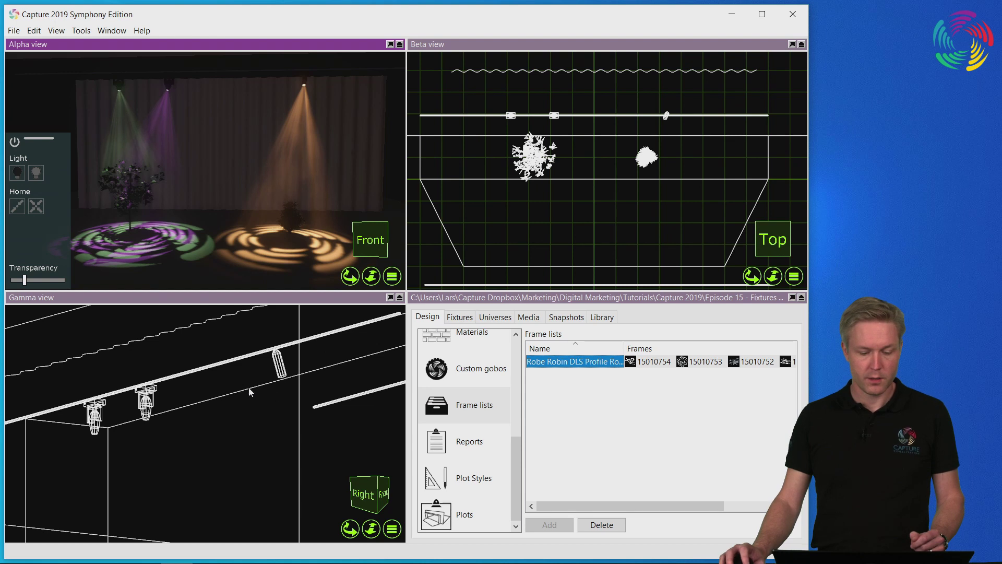
Select the Source Four 36° fixture at A.1, check its name, and choose Replace
click(280, 365)
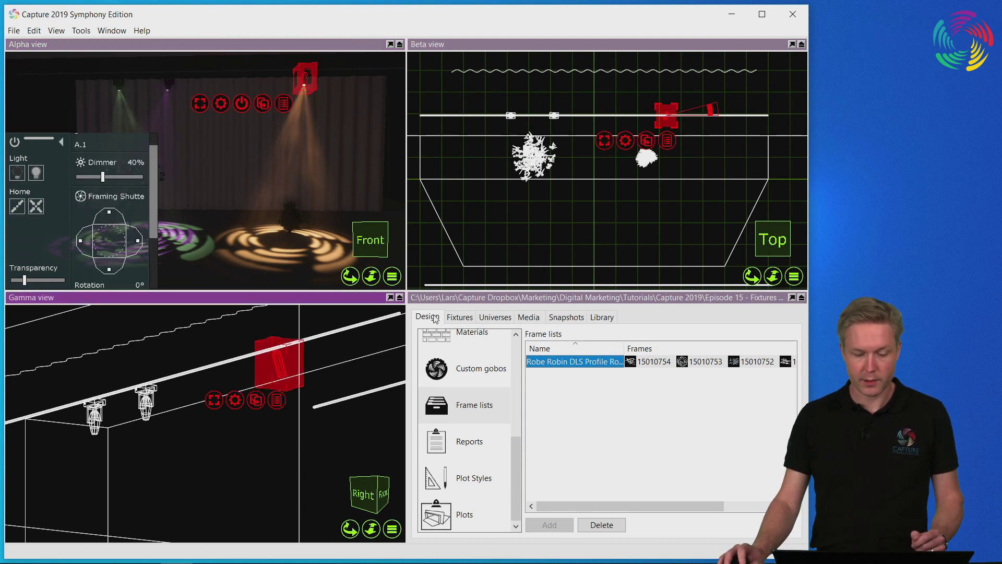
click(435, 317)
drag(511, 465, 512, 368)
click(484, 389)
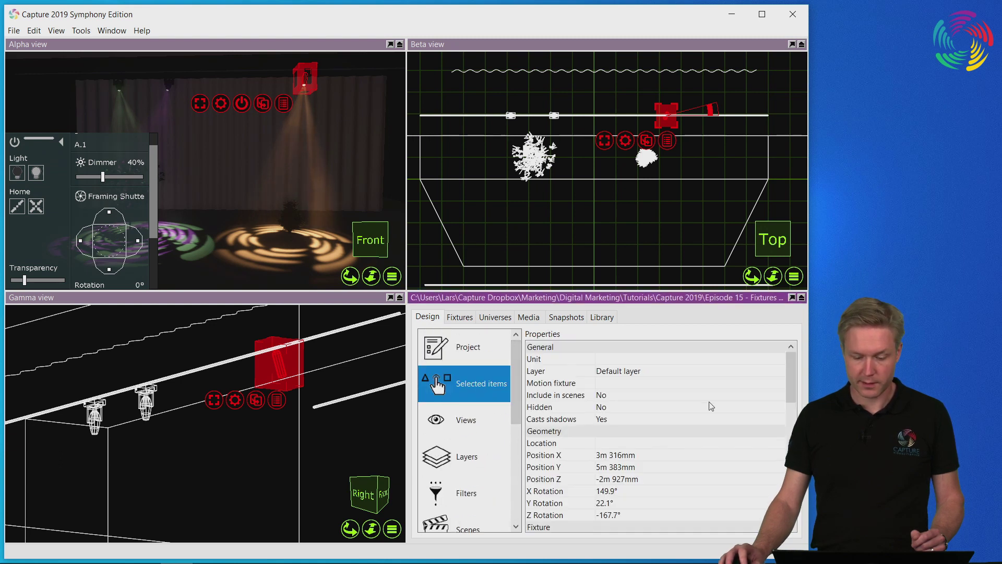
drag(794, 375, 773, 419)
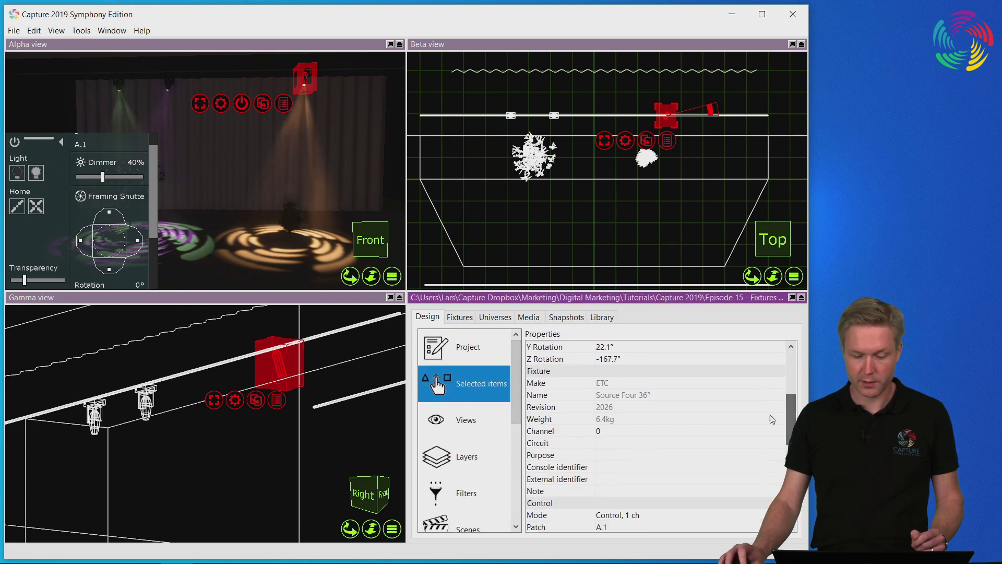
click(677, 397)
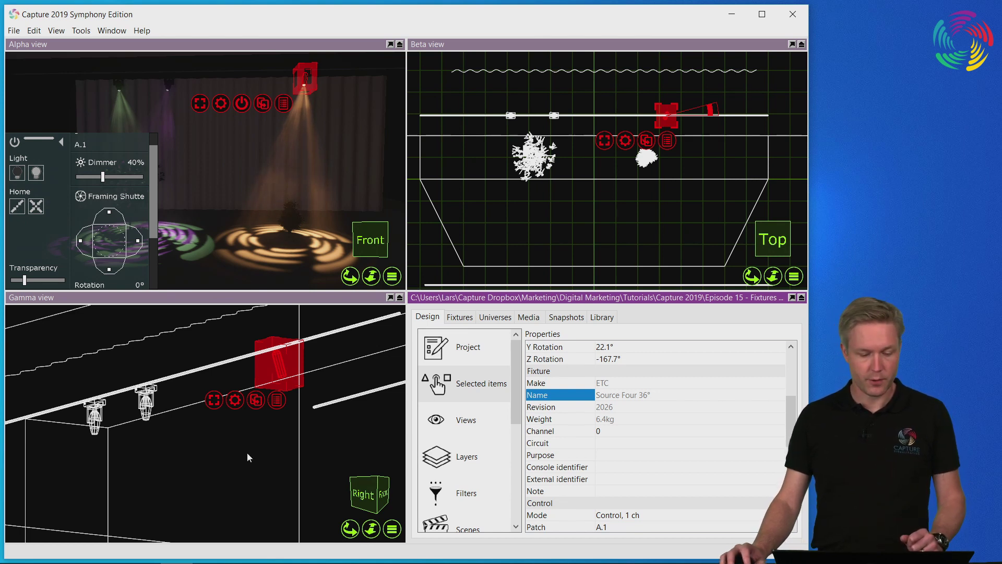
right_click(236, 402)
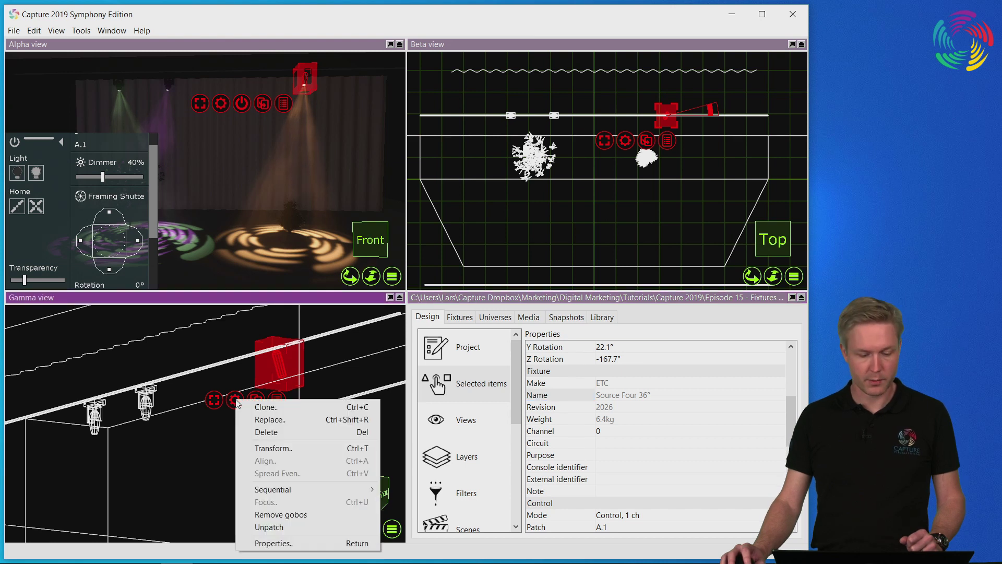
click(314, 422)
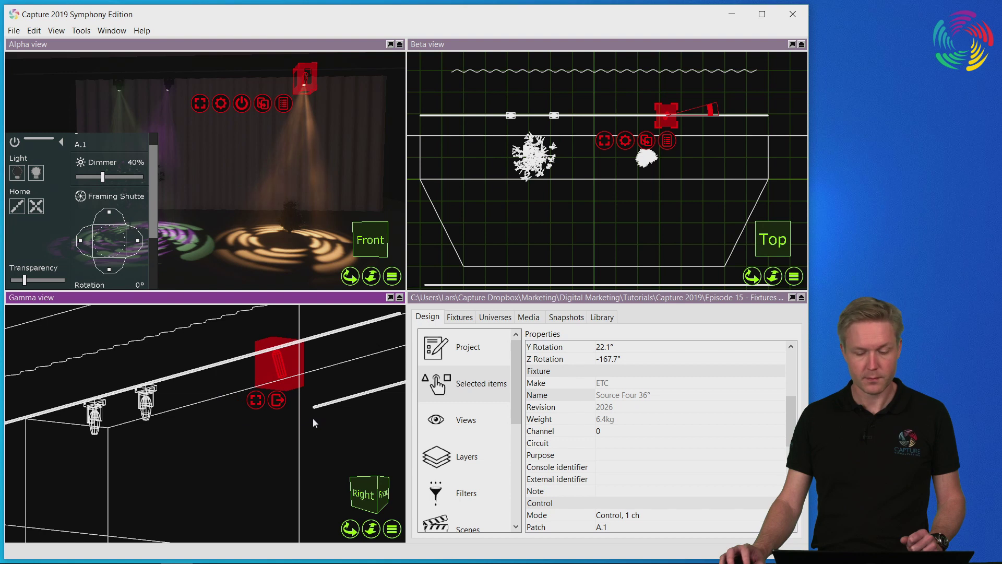
Replace it with a Source Four 10° 410 found by filtering 'source four', then close the control panel
click(607, 319)
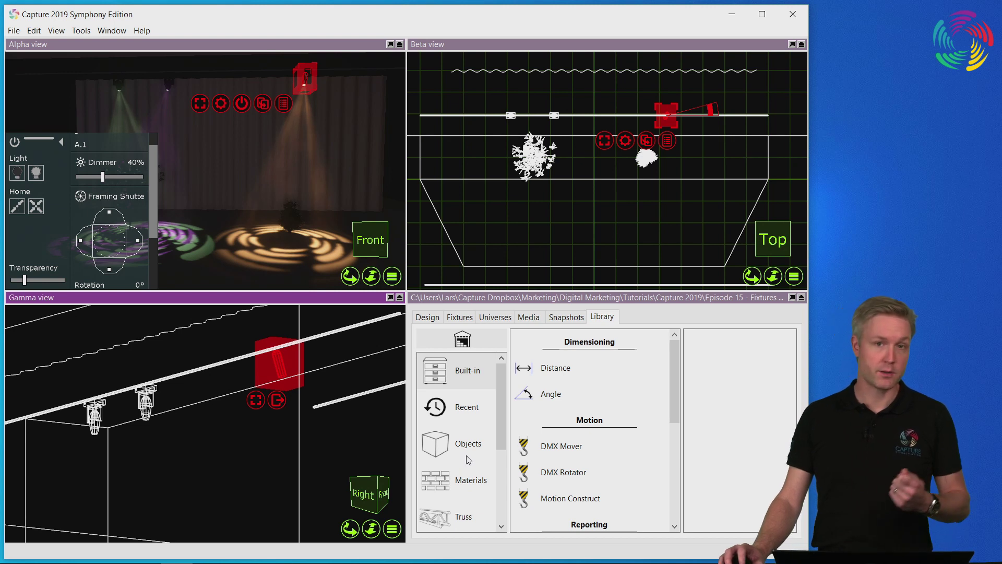
drag(500, 422, 491, 479)
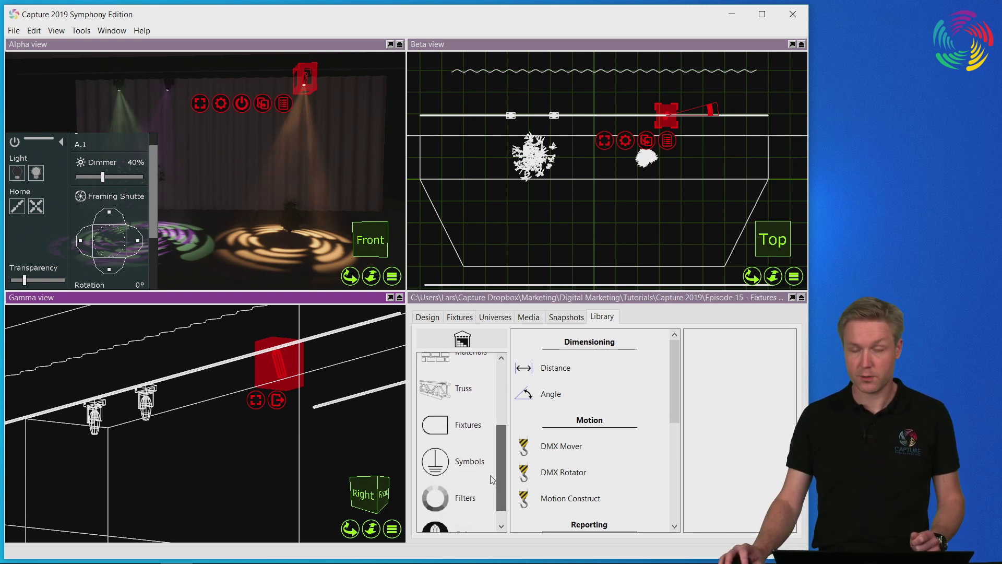
click(470, 437)
click(763, 343)
text(source four)
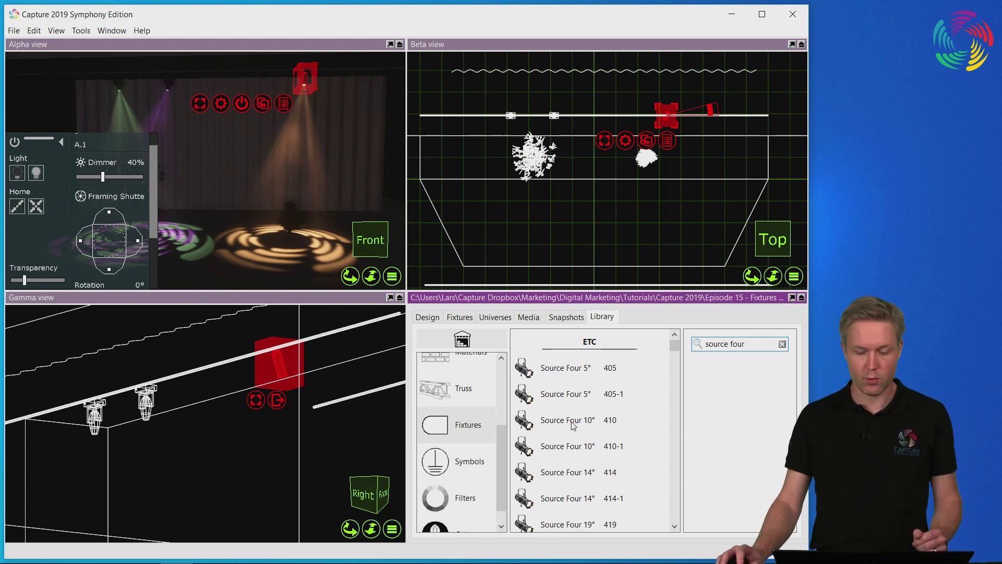
drag(575, 424, 281, 366)
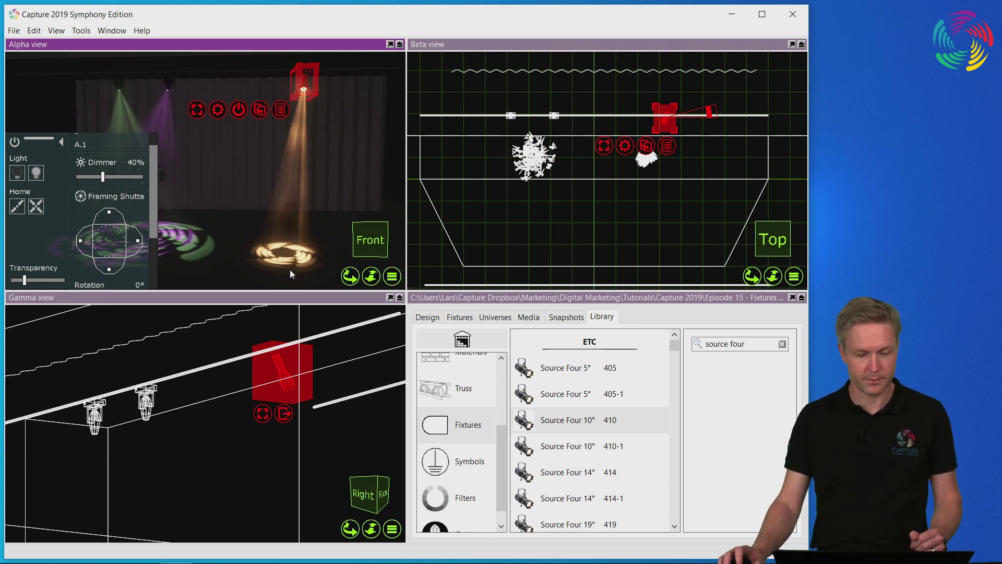
click(15, 142)
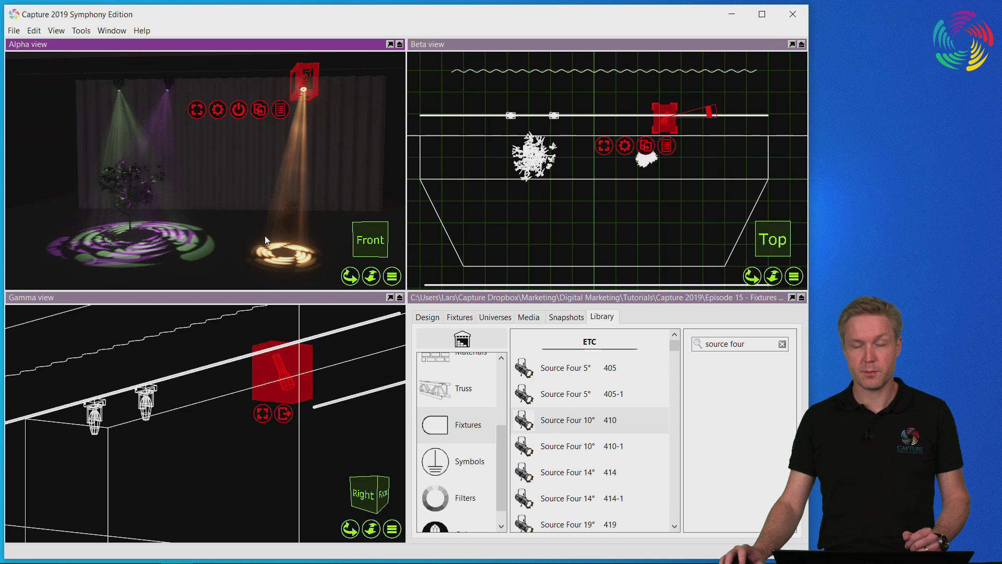